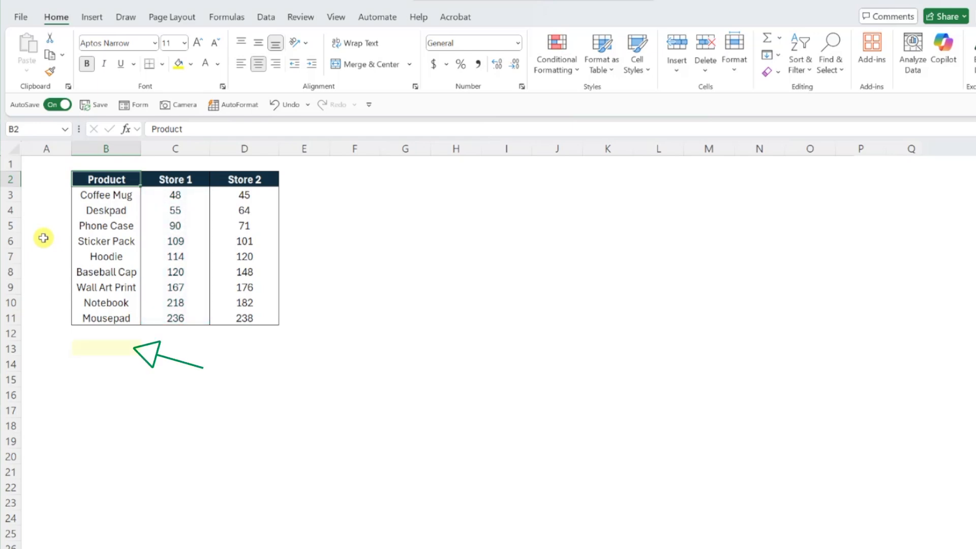
- Enter -1 in cell B13 below the product table and copy that cell
left_click(77, 350)
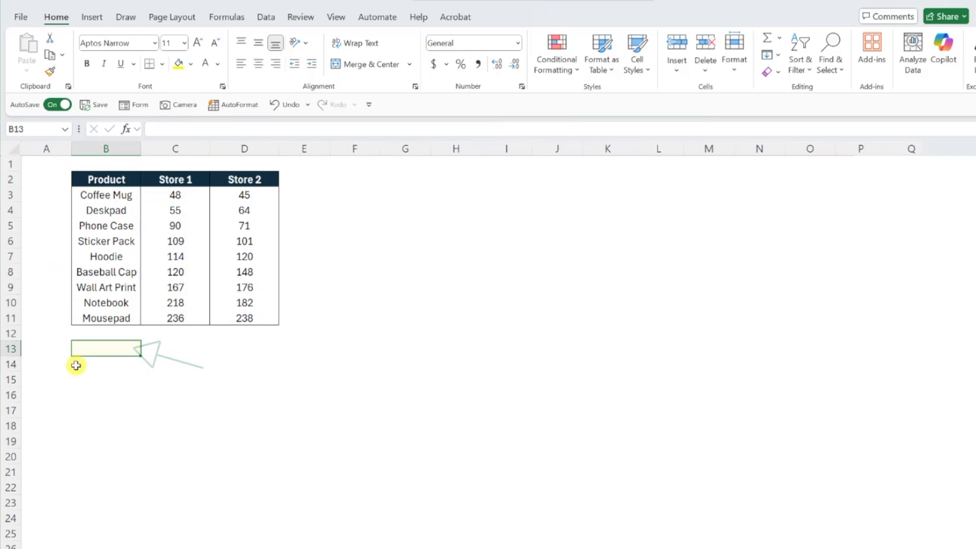
type("-1")
key("Return")
left_click(86, 349)
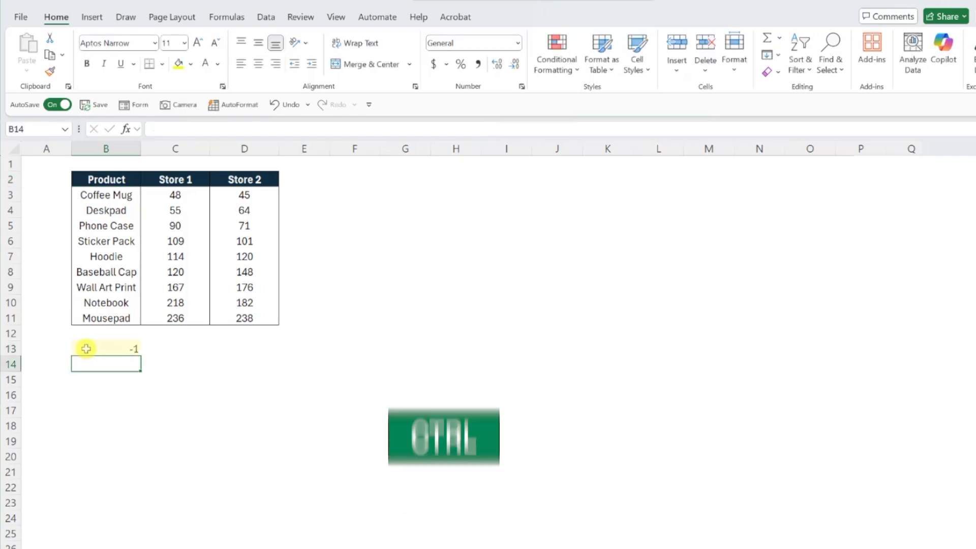
key("ctrl+c")
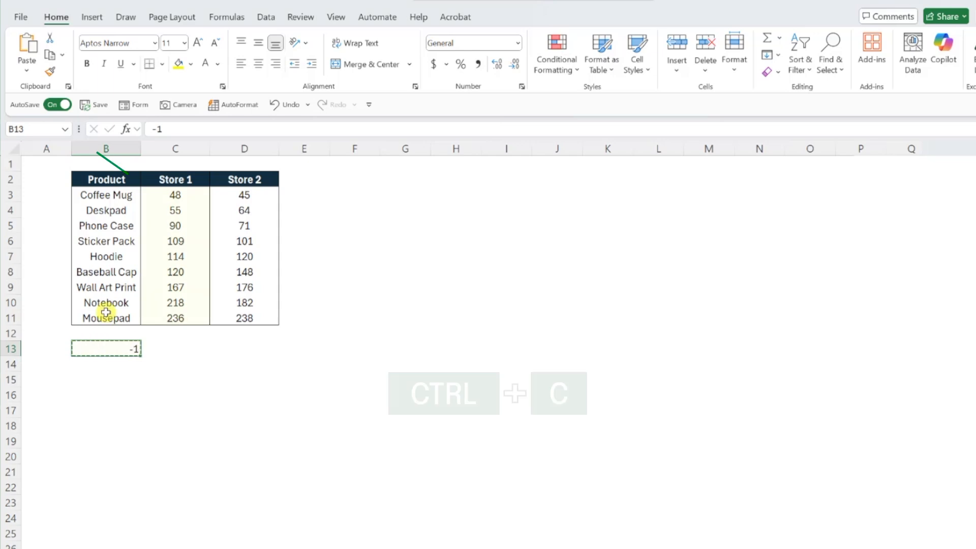
- Paste the copied value onto the Store 1 figures in C3:C11 using Paste Special with Values and the Multiply operation
left_click_drag(148, 193, 164, 313)
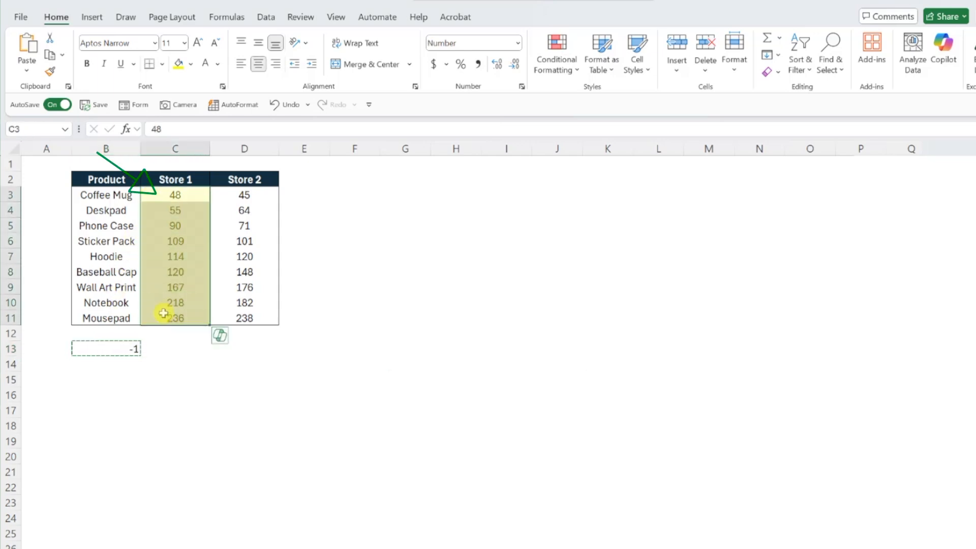
key("ctrl+alt+v")
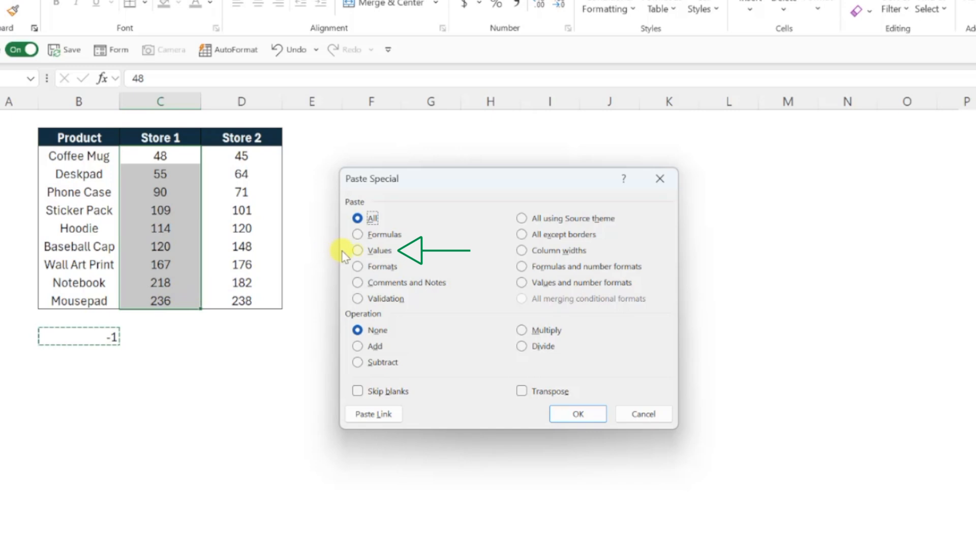
left_click(357, 249)
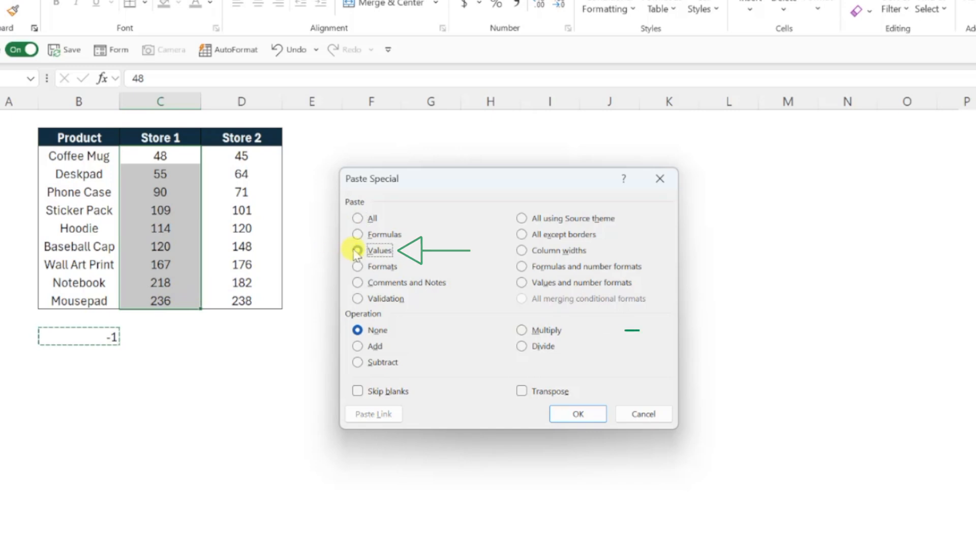
left_click(521, 330)
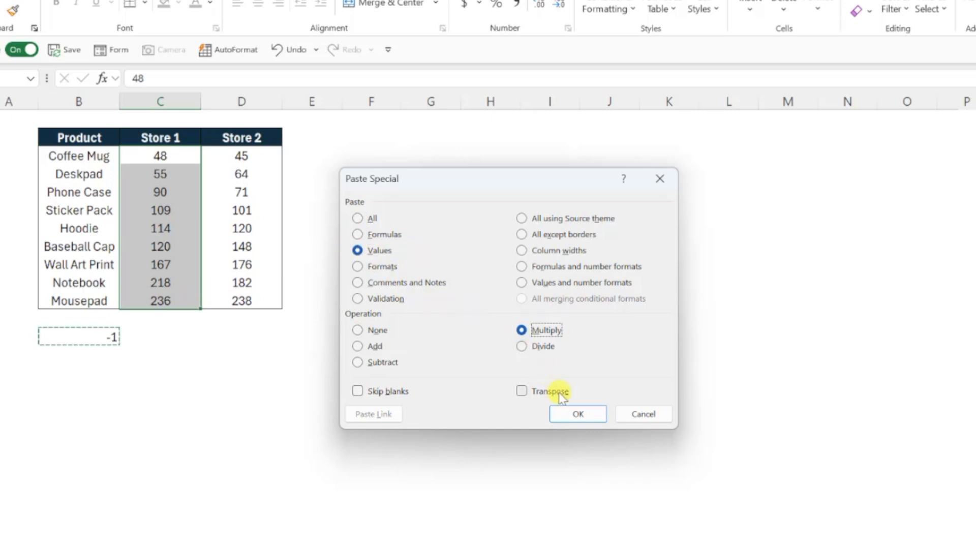
left_click(564, 411)
key("Up")
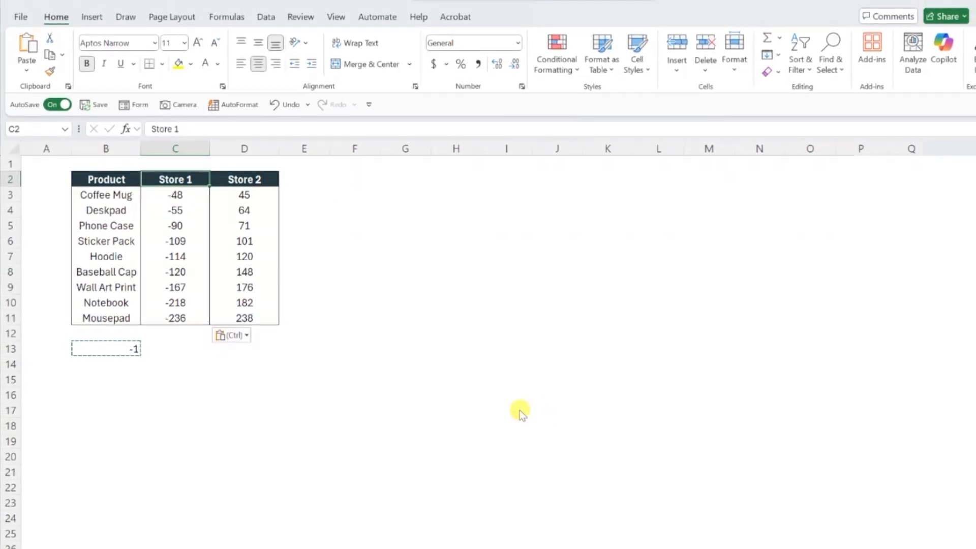
- Insert a 2-D clustered bar chart from the whole product table, B2:D11
left_click_drag(127, 180, 239, 319)
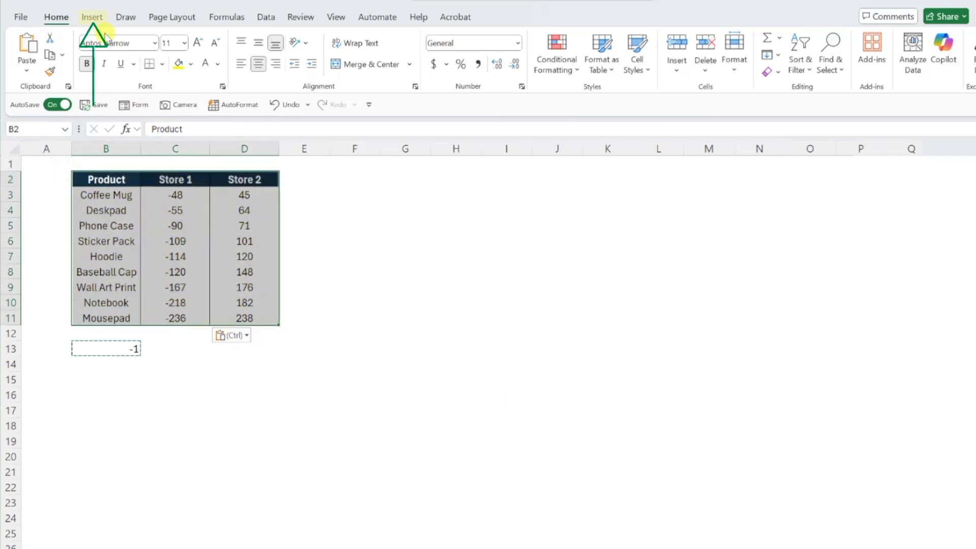
left_click(92, 17)
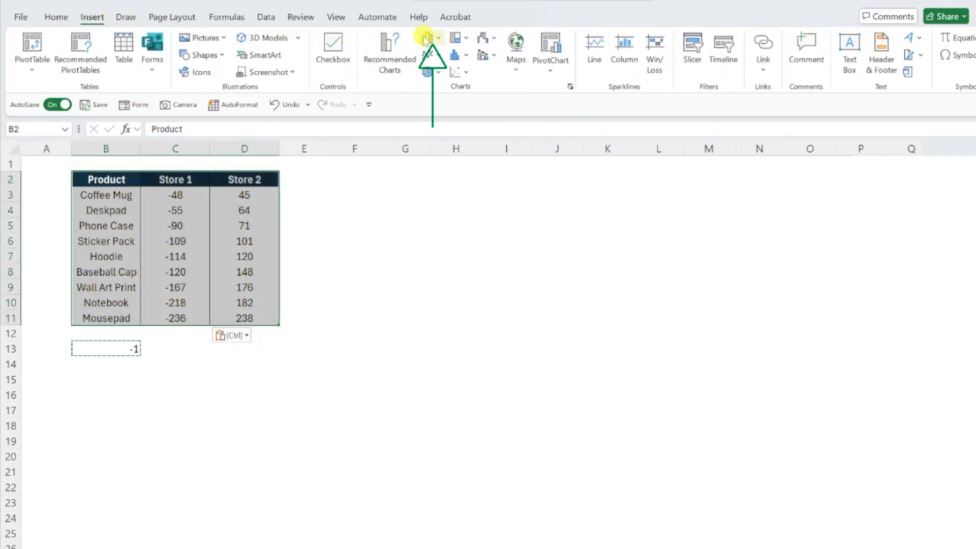
left_click(429, 38)
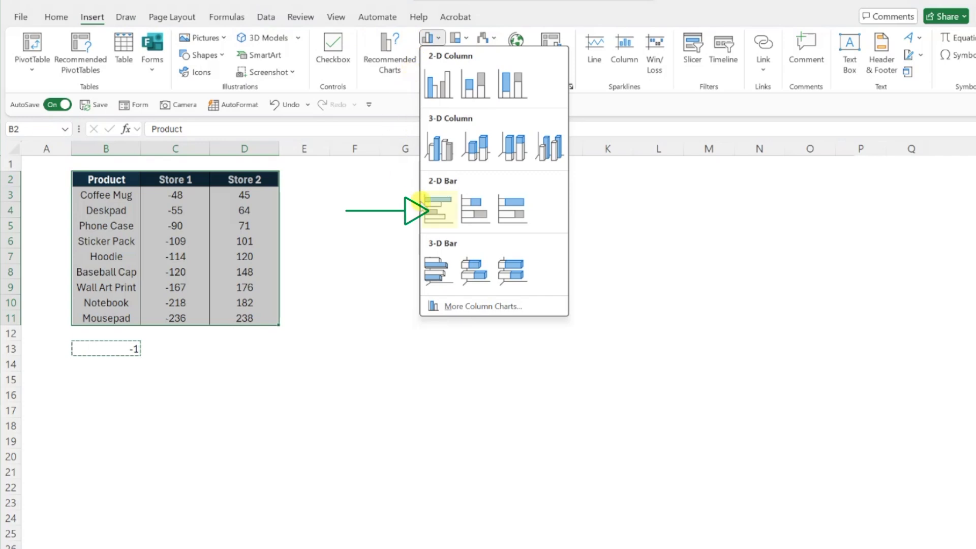
left_click(425, 207)
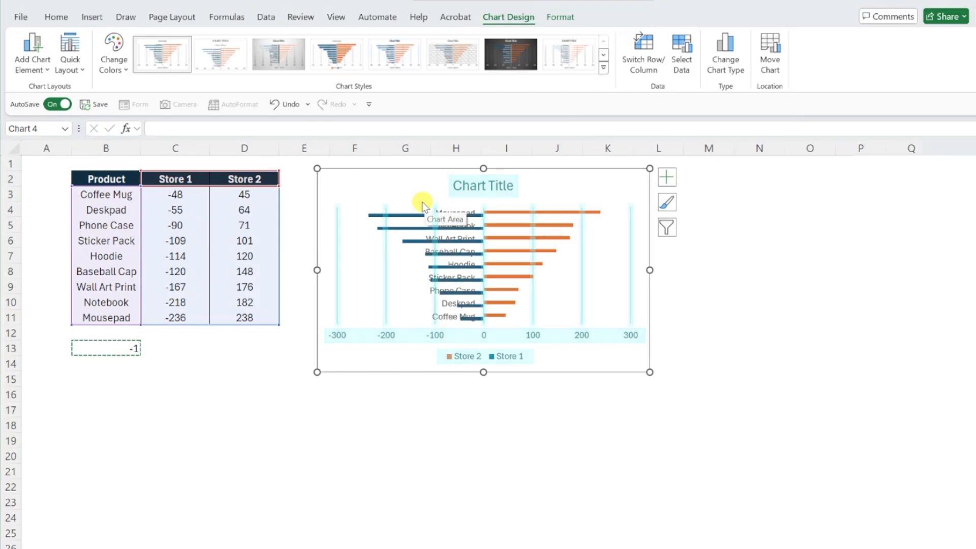
- Delete the chart's title, horizontal value axis, legend and vertical gridlines
left_click(460, 196)
key("Delete")
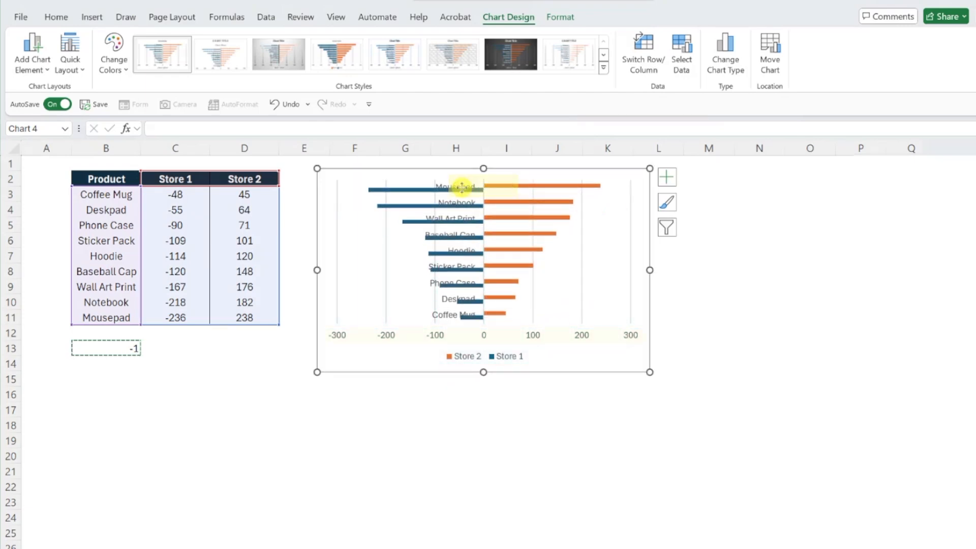
left_click(533, 339)
key("Delete")
left_click(510, 356)
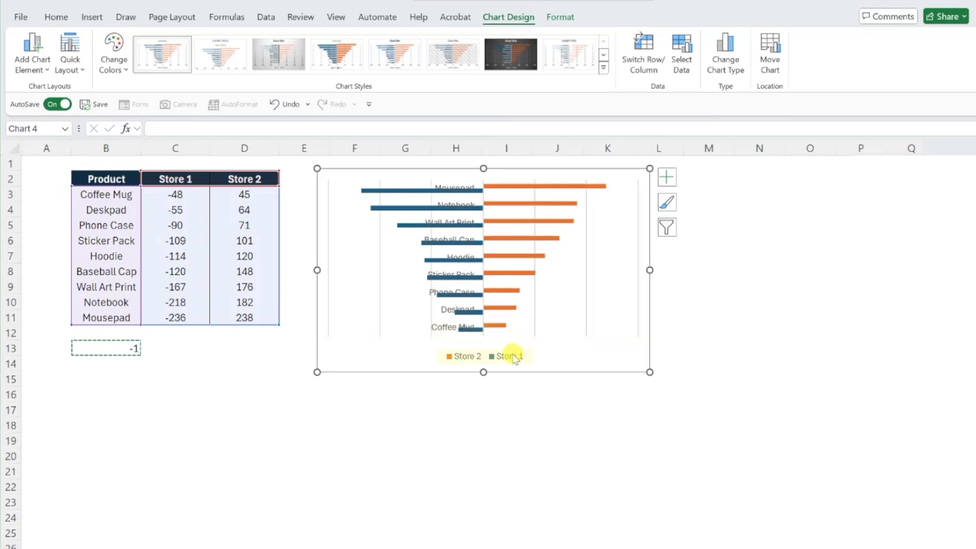
key("Delete")
key("Delete")
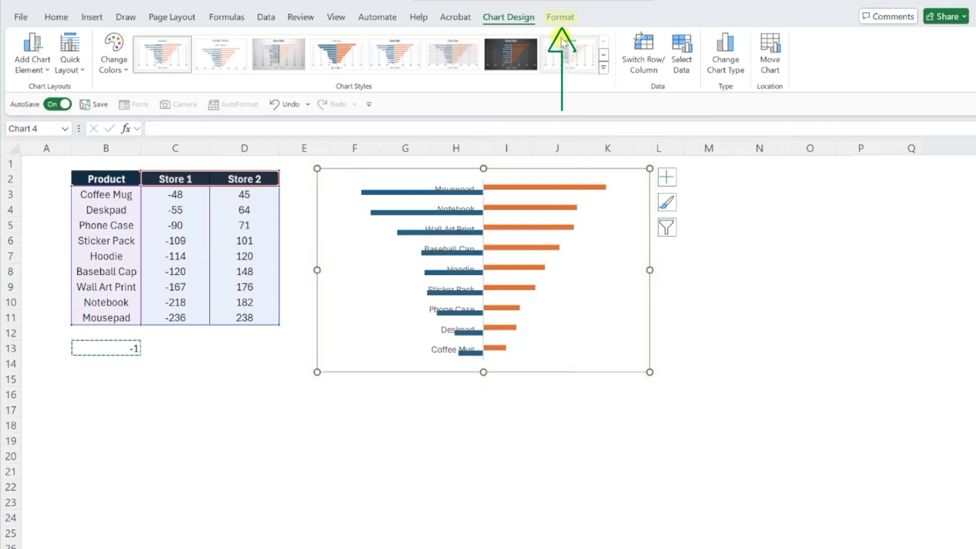
- Set the chart area's shape outline to No Outline
left_click(561, 20)
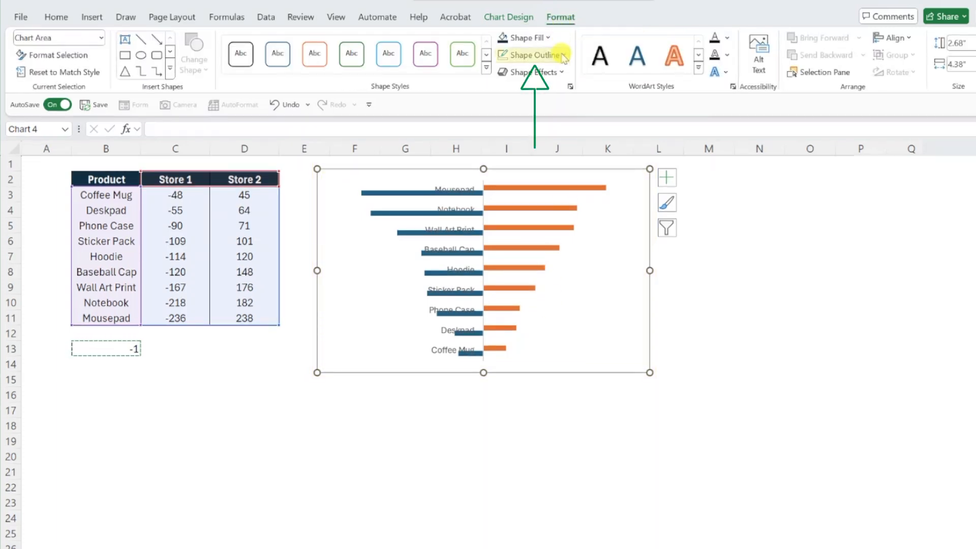
left_click(531, 55)
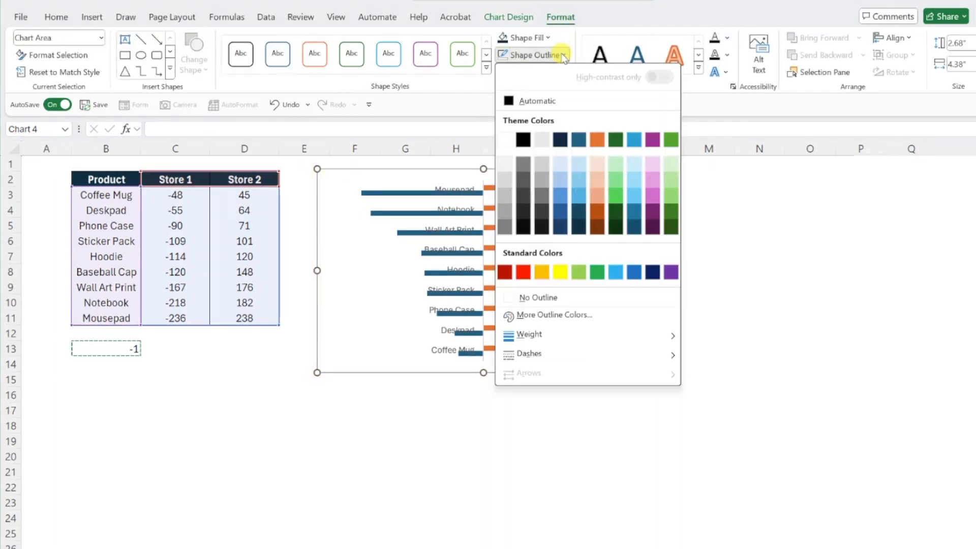
left_click(538, 298)
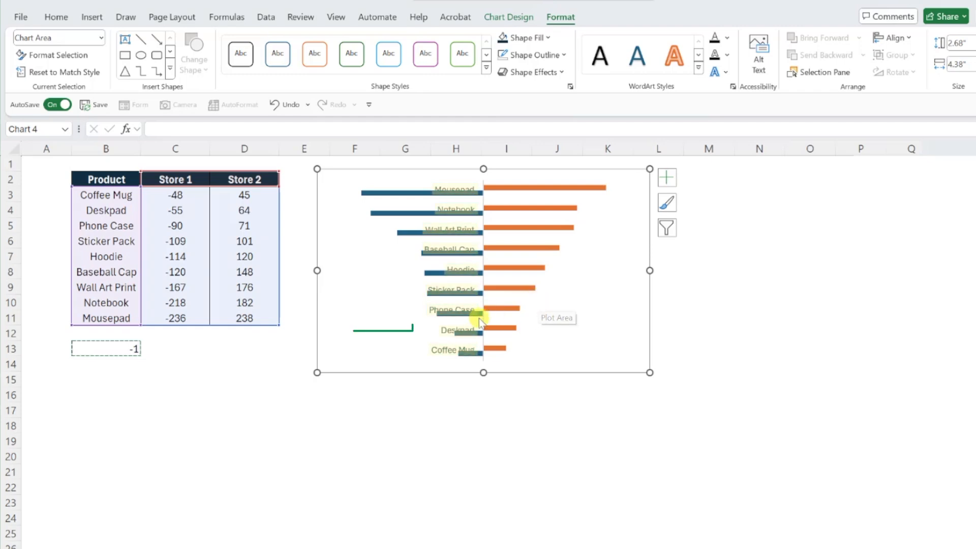
- Set the label position of the chart's vertical category axis to Low
left_click(446, 336)
right_click(446, 331)
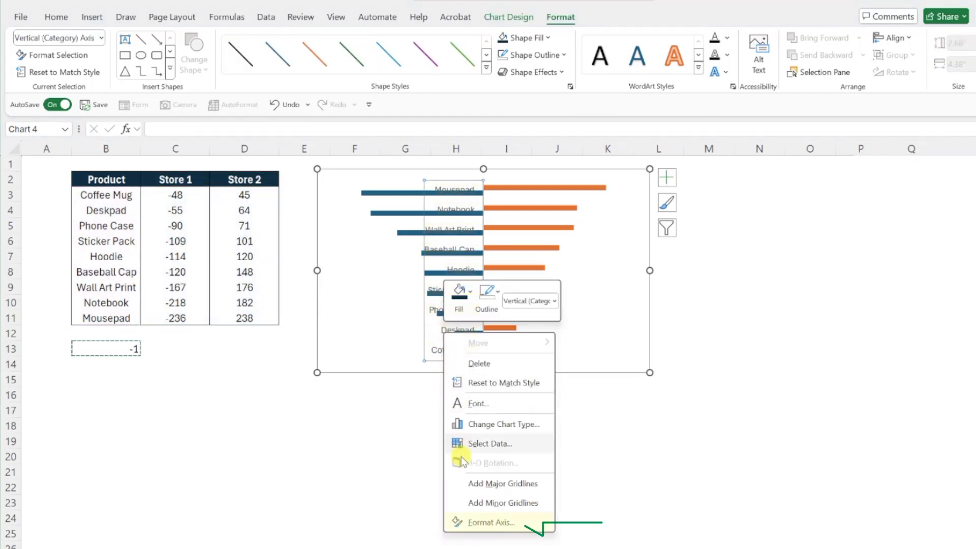
left_click(470, 523)
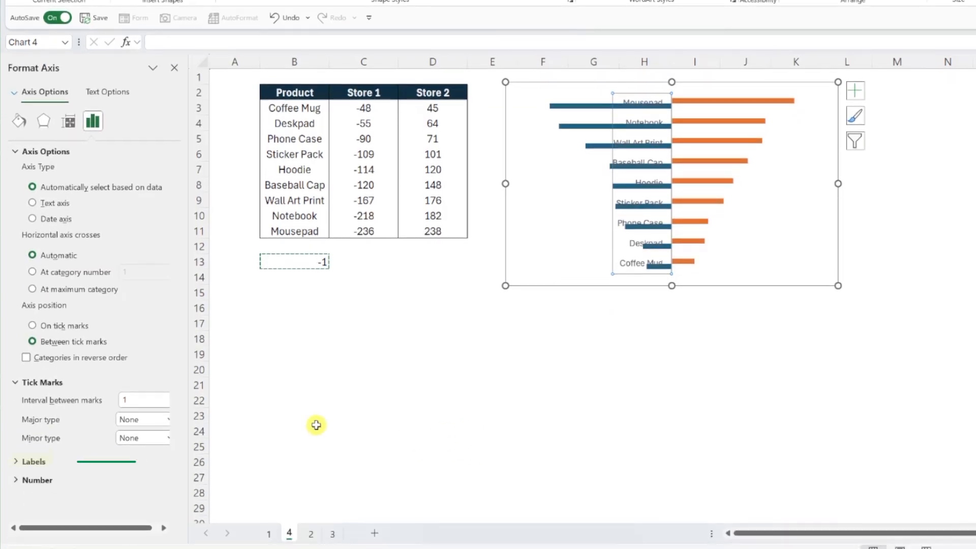
left_click(40, 461)
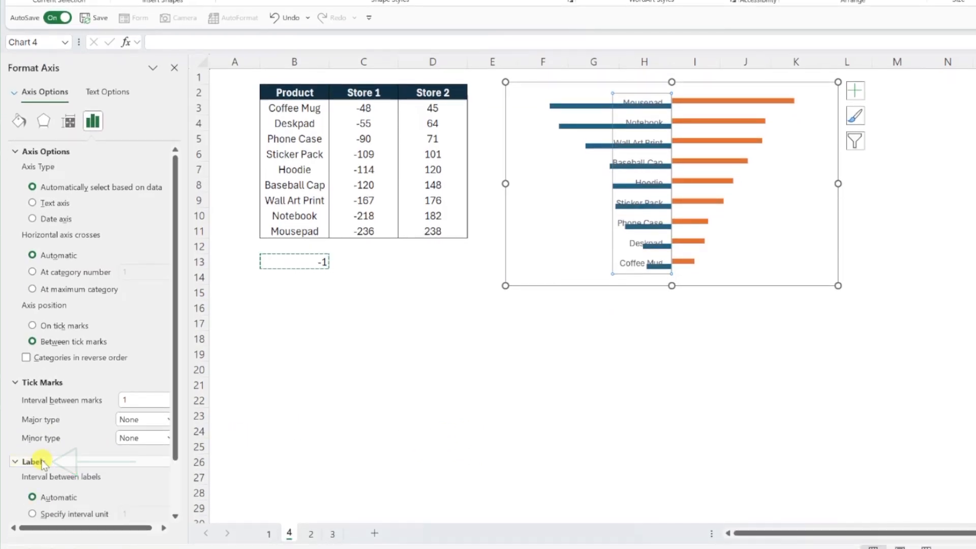
scroll(43, 462, "down", 2)
left_click(152, 492)
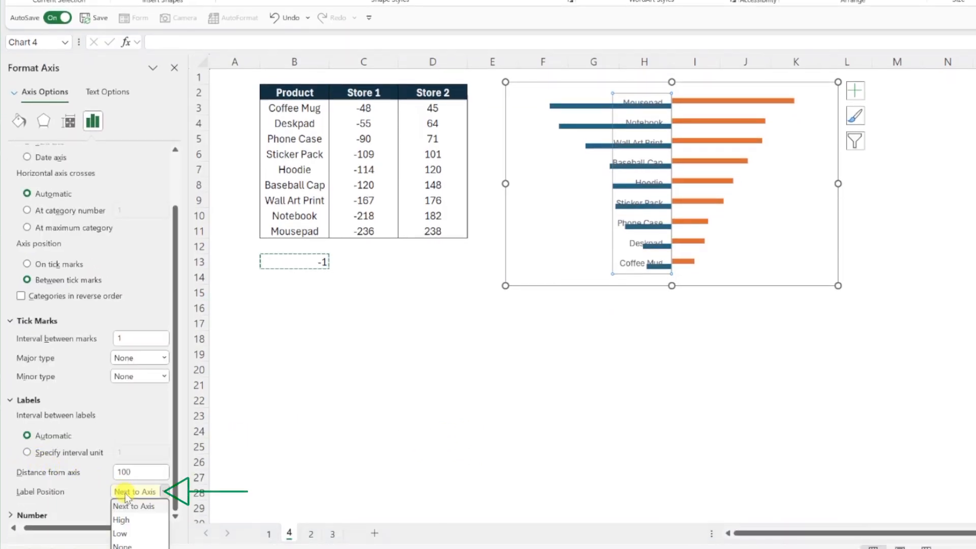
left_click(128, 529)
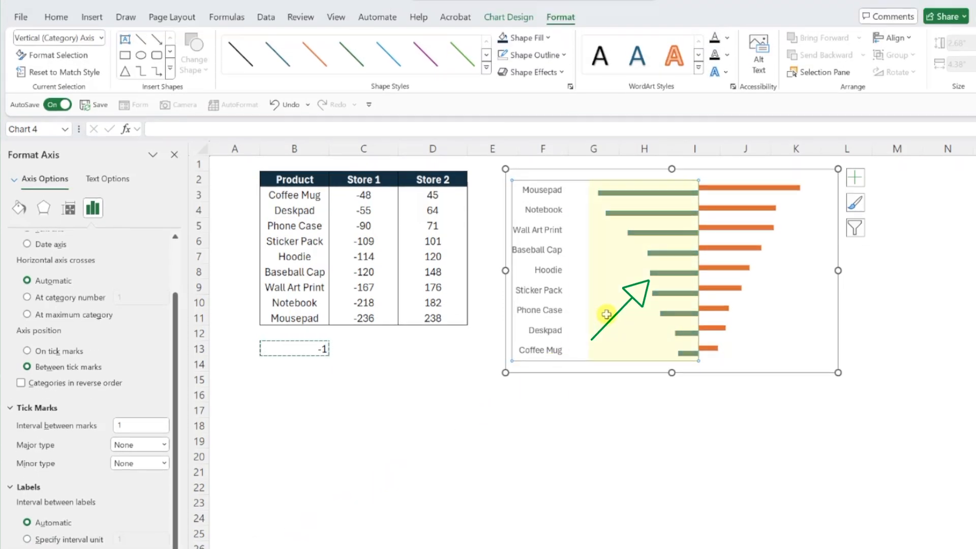
- Set the Store 1 series' overlap to 100% and its gap width to 15%
left_click(653, 274)
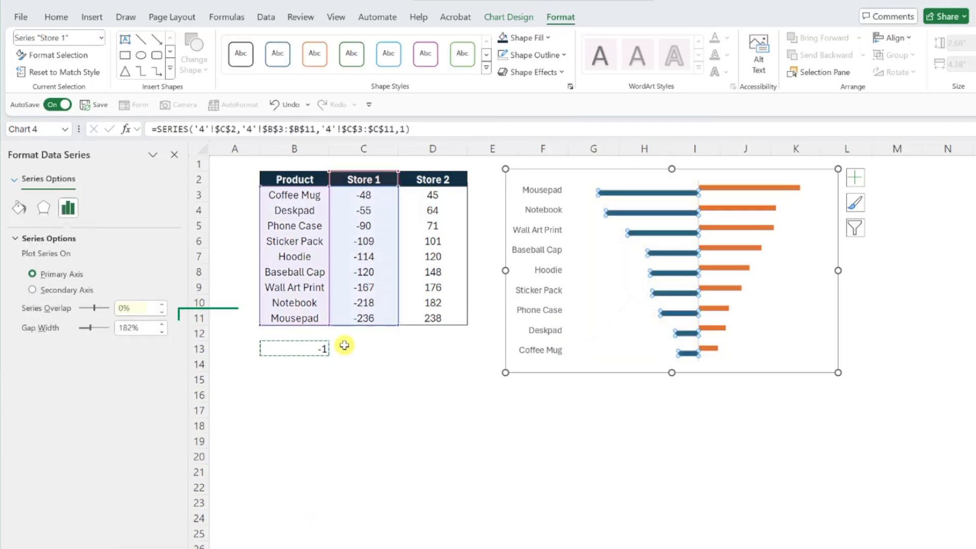
double_click(148, 308)
type("100")
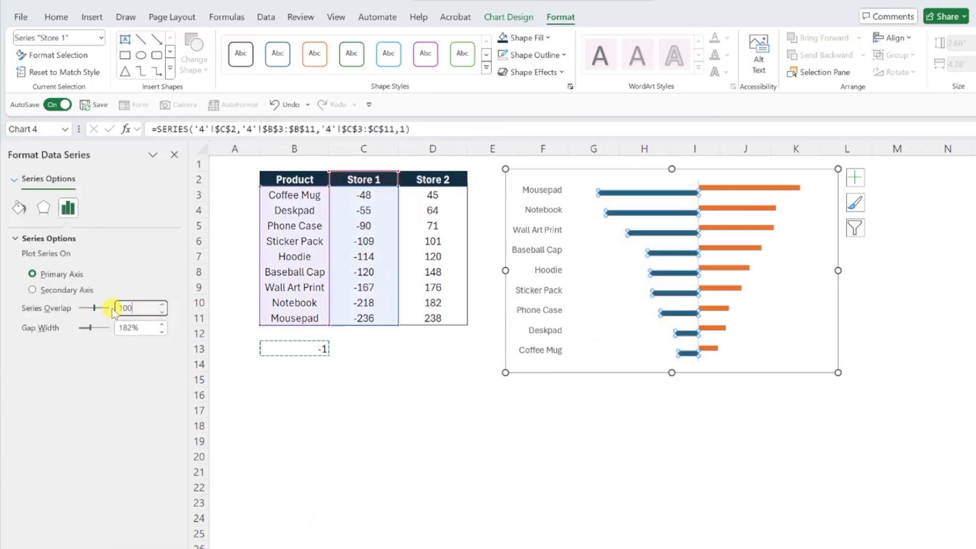
key("Return")
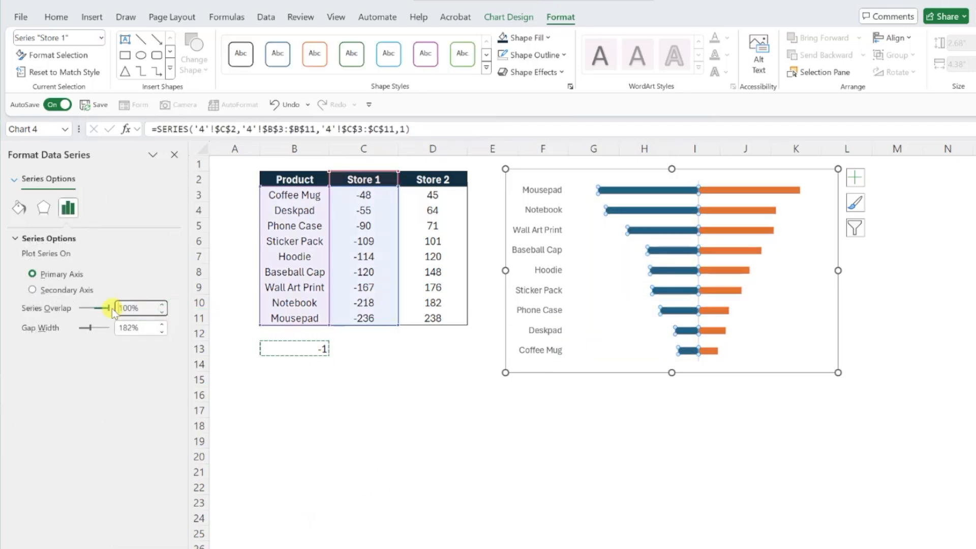
double_click(108, 328)
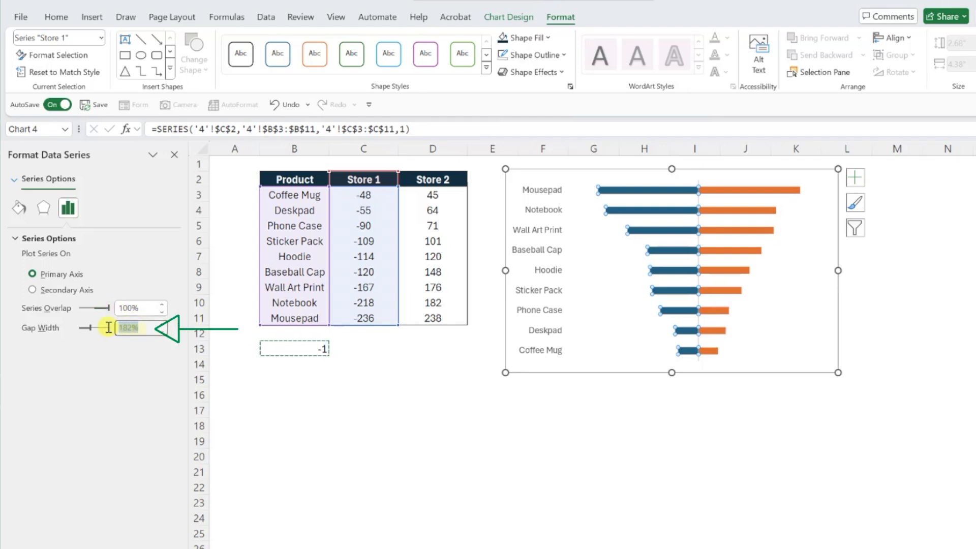
type("15")
key("Return")
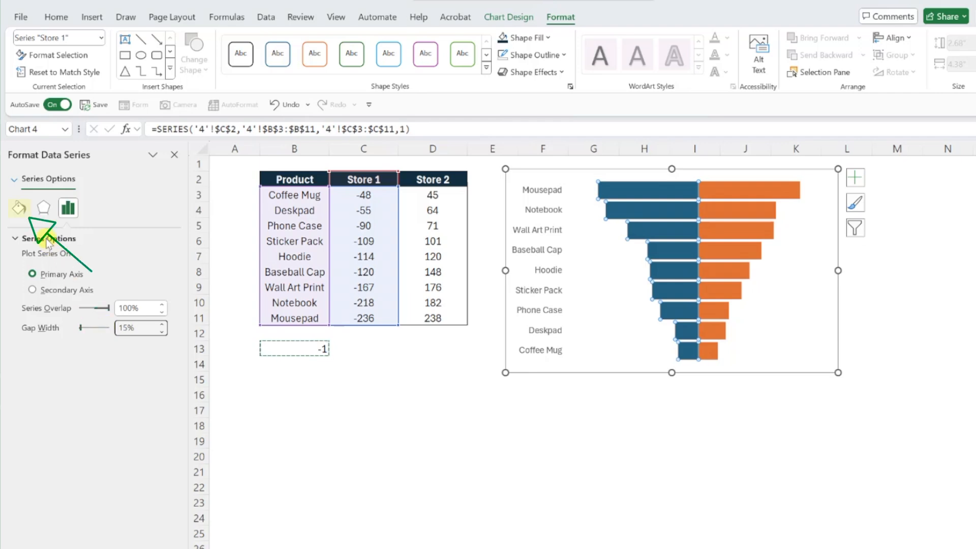
- Give the Store 1 bars a light blue fill and a solid dark blue border
left_click(23, 212)
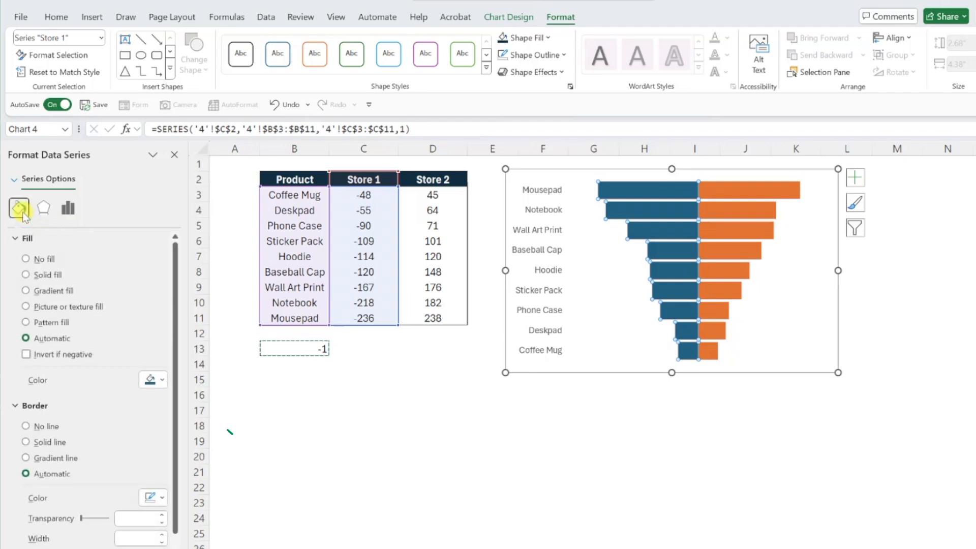
left_click(154, 376)
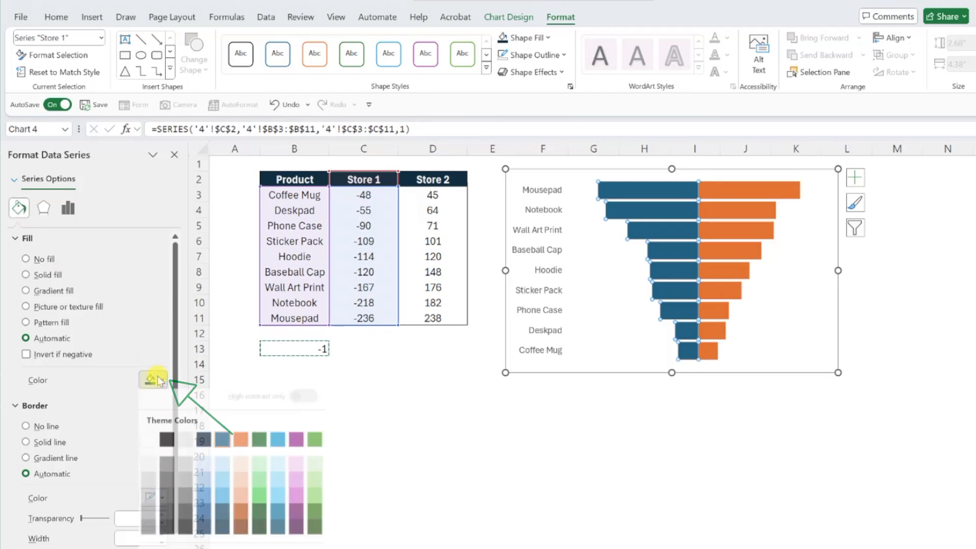
left_click(203, 469)
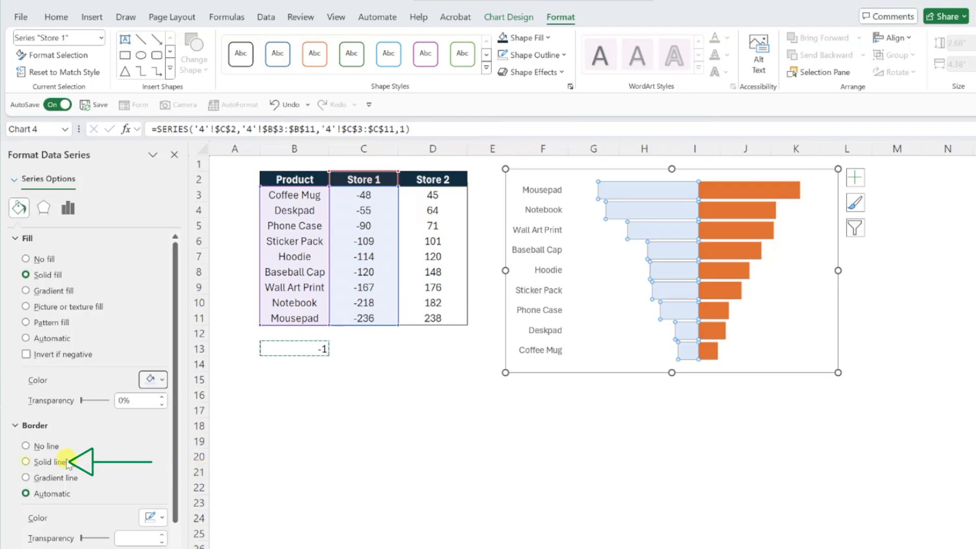
left_click(24, 461)
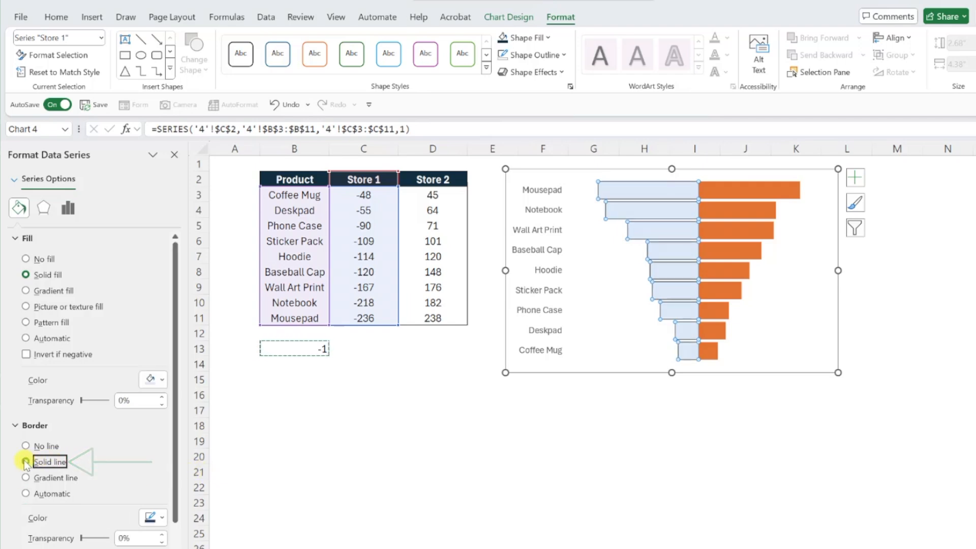
left_click(162, 520)
left_click(223, 436)
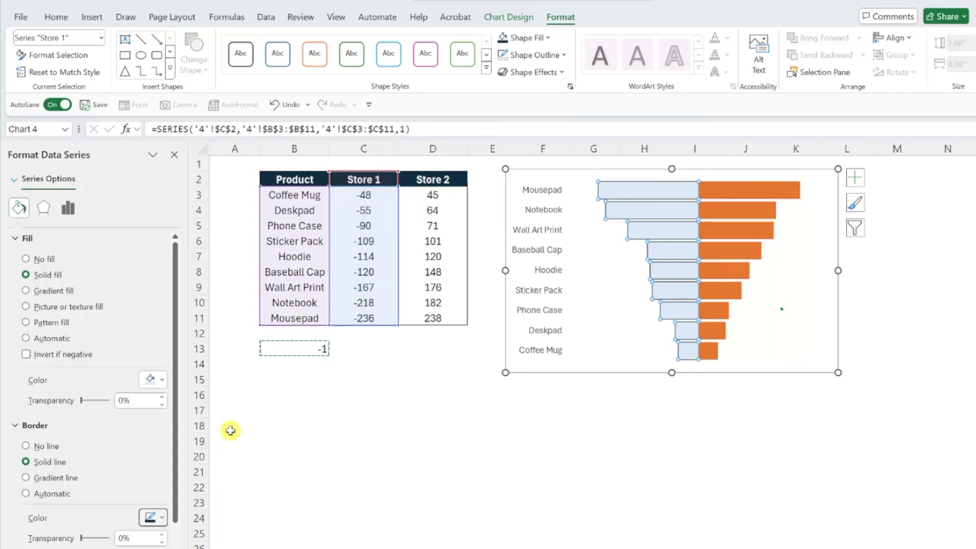
- Give the Store 2 bars a dark blue fill and a solid line border
left_click(710, 252)
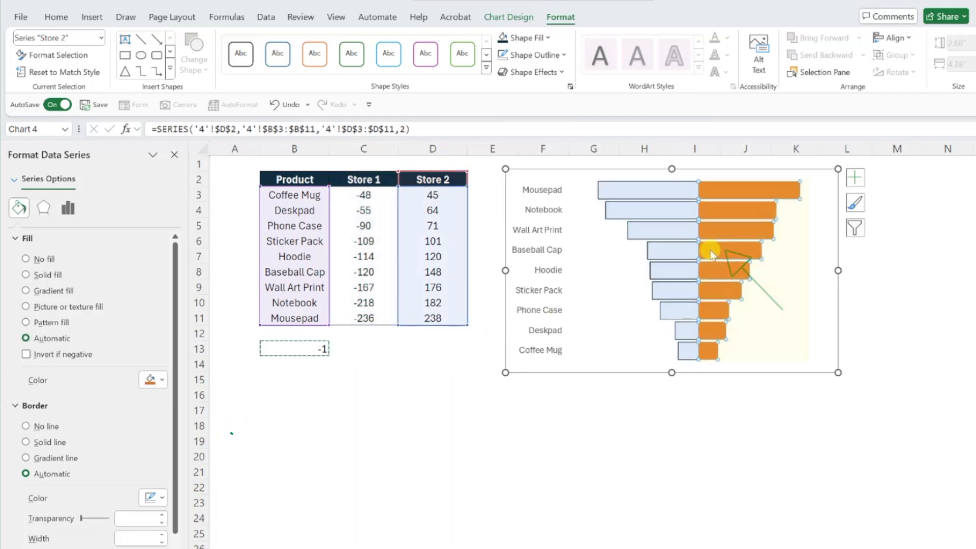
left_click(162, 379)
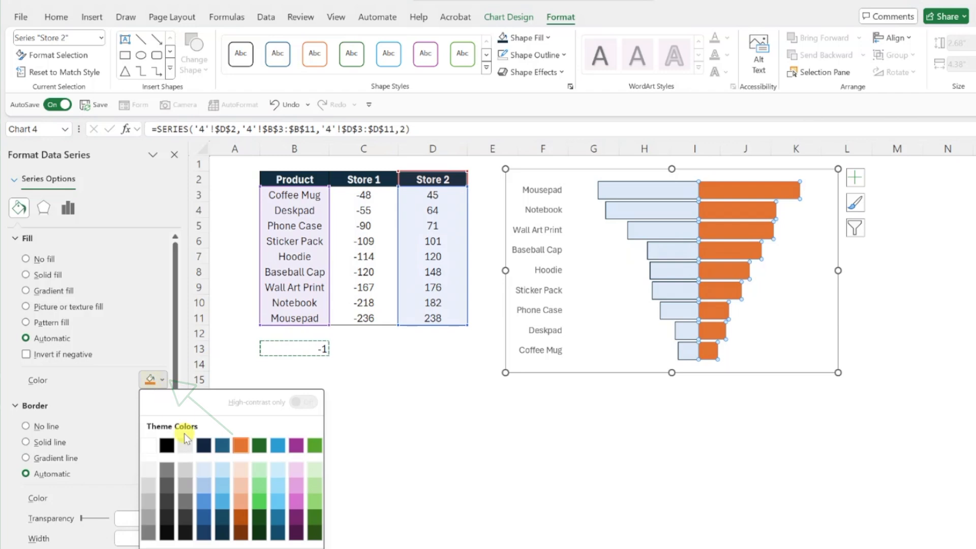
left_click(222, 532)
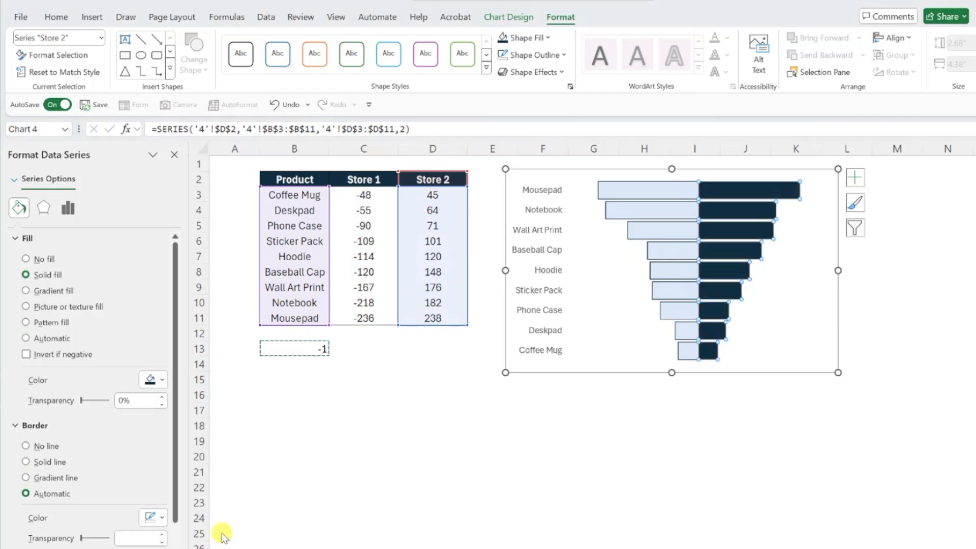
left_click(26, 462)
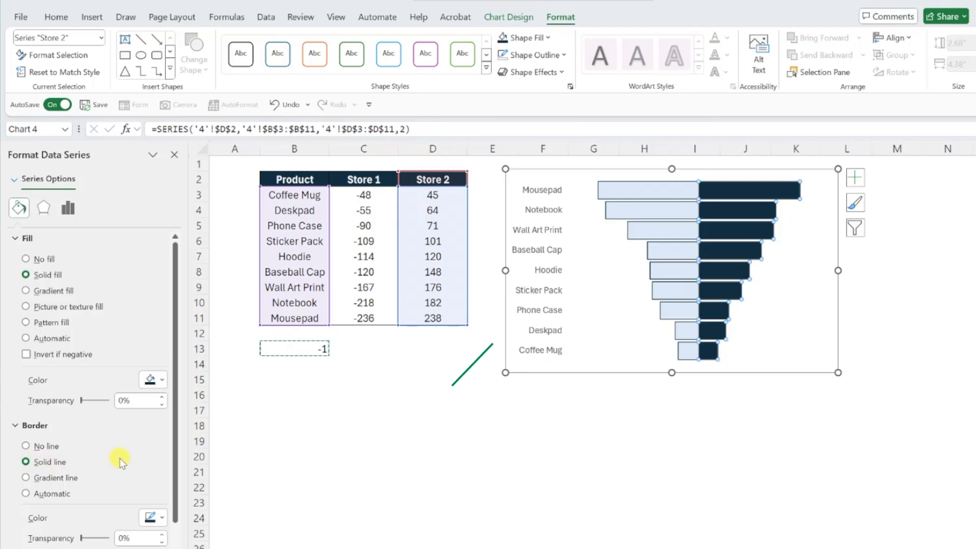
- Add data labels to the whole chart, positioned at Inside Base
left_click(504, 318)
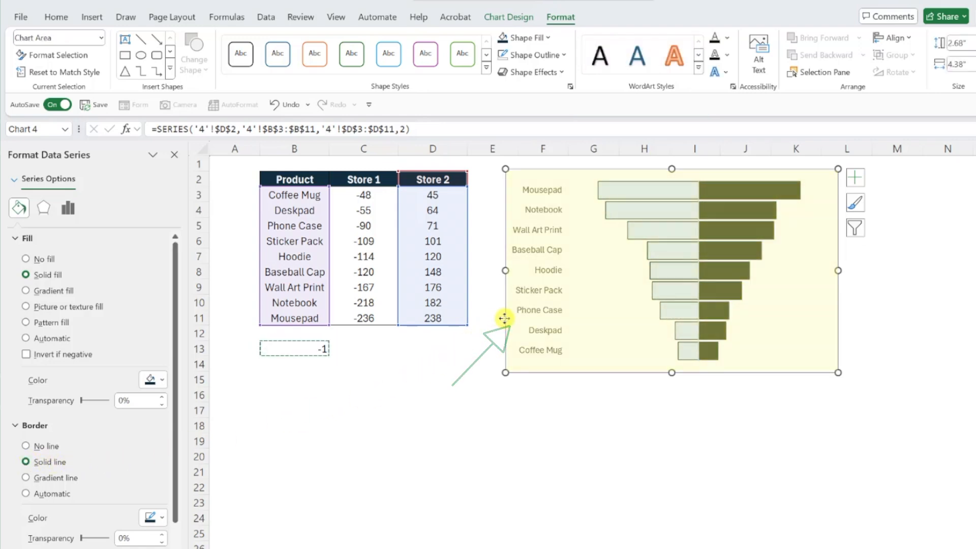
left_click(508, 19)
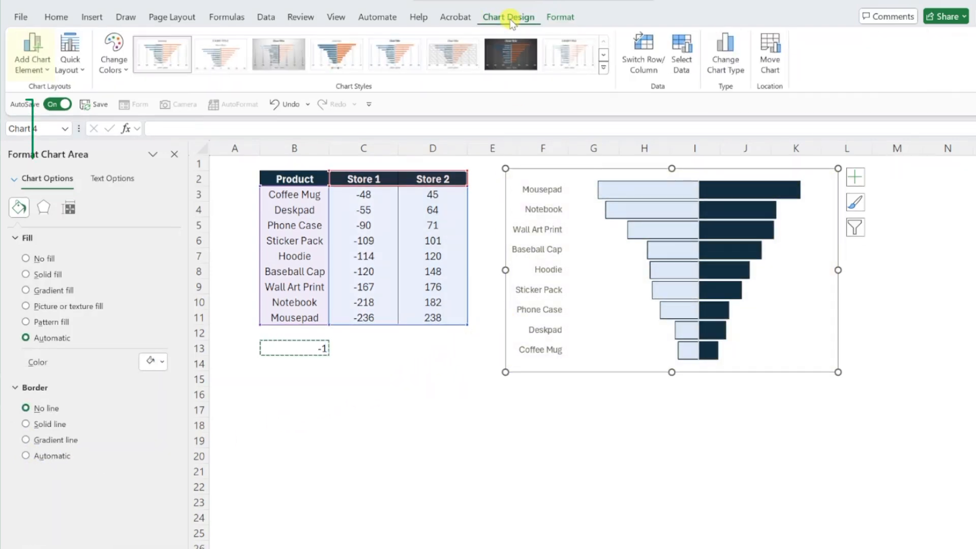
left_click(33, 60)
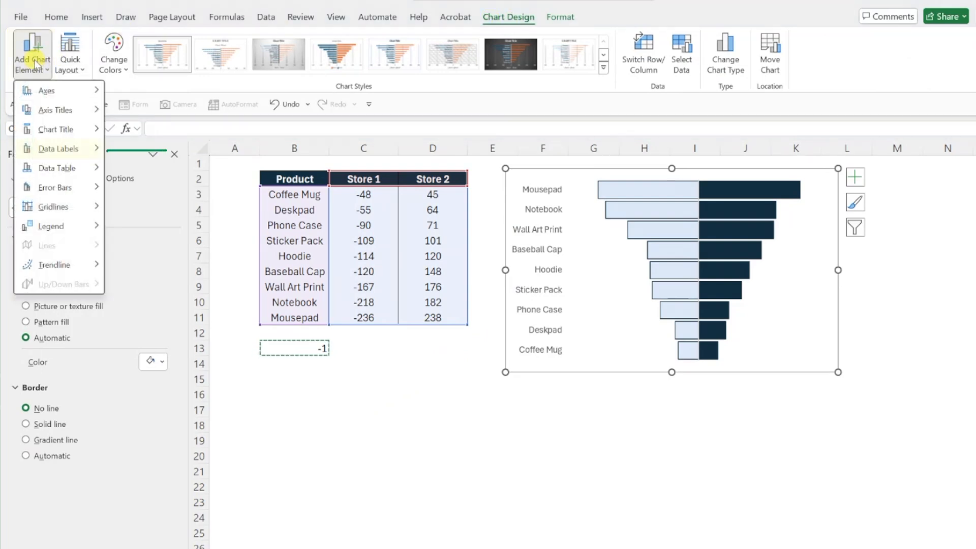
mouse_move(100, 153)
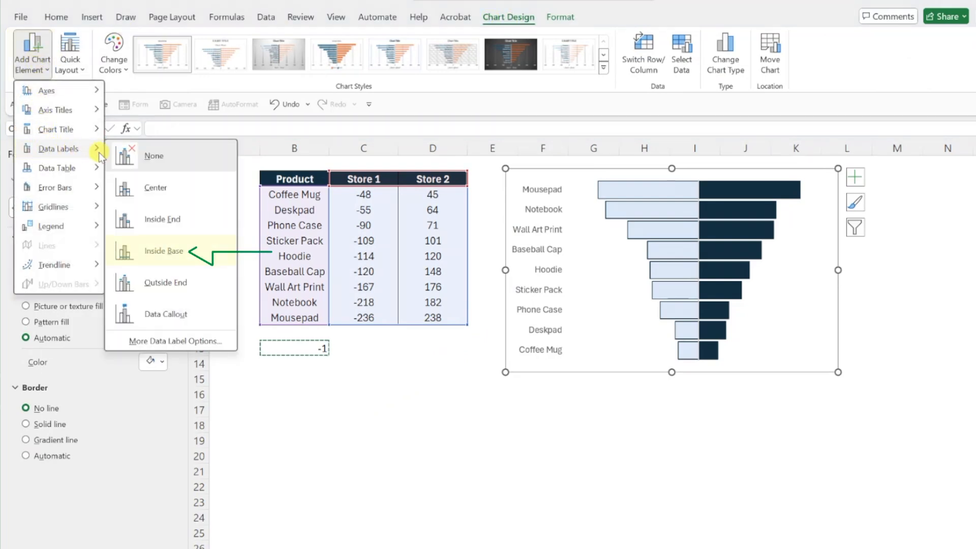
left_click(146, 250)
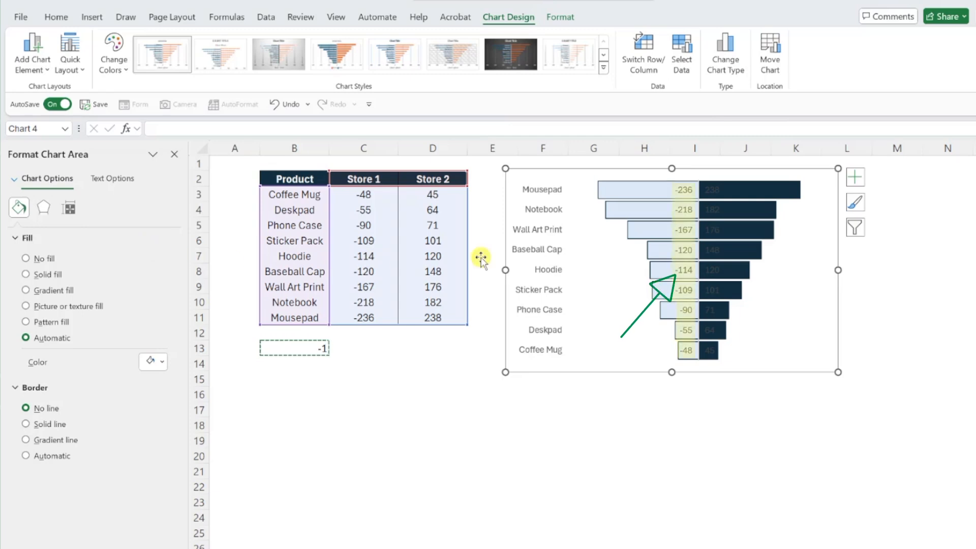
- Apply the custom number format #,##0;#,##0 to the Store 1 data labels and close the formatting pane
left_click(682, 270)
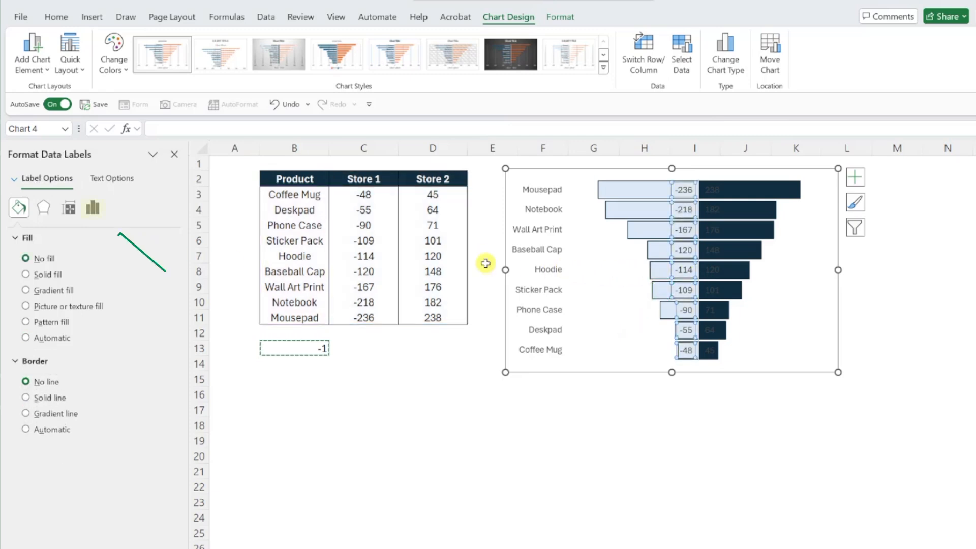
left_click(92, 207)
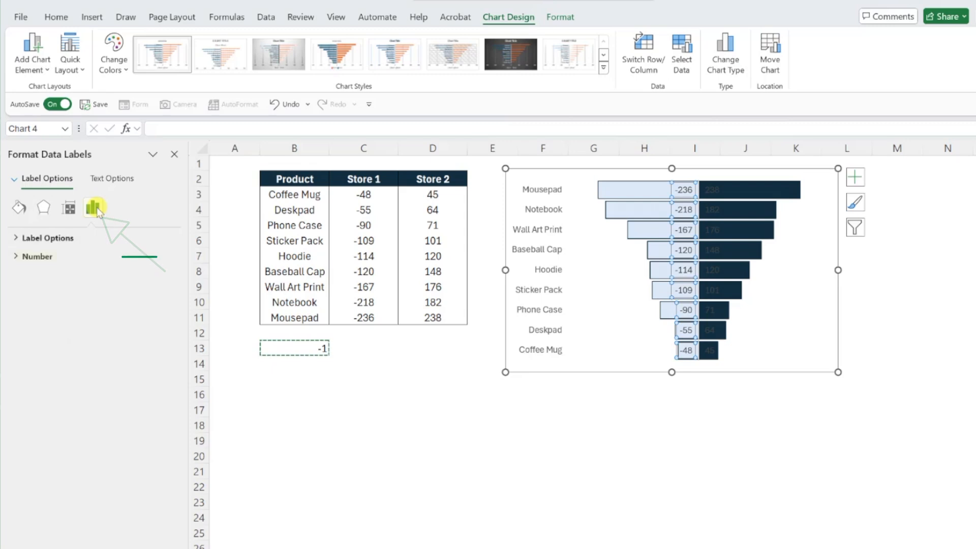
left_click(63, 256)
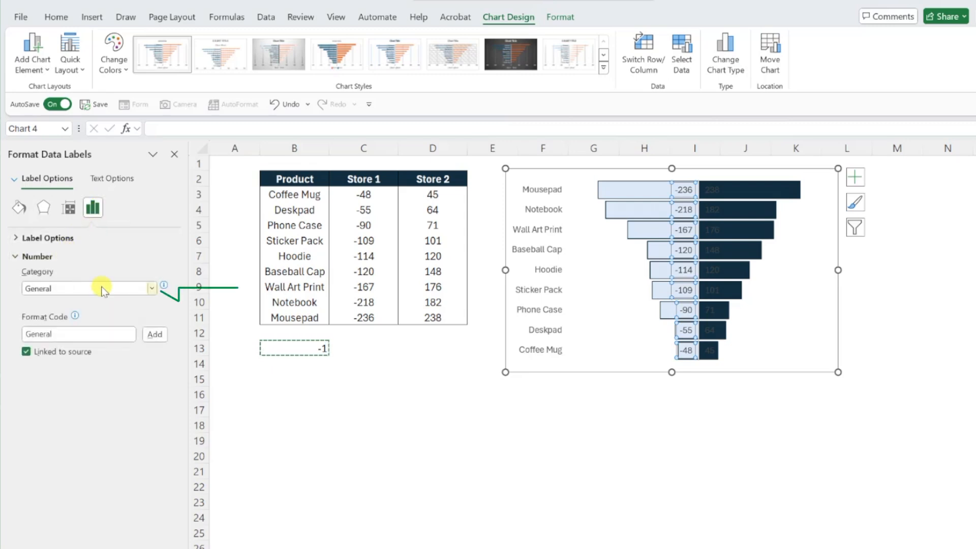
left_click(151, 288)
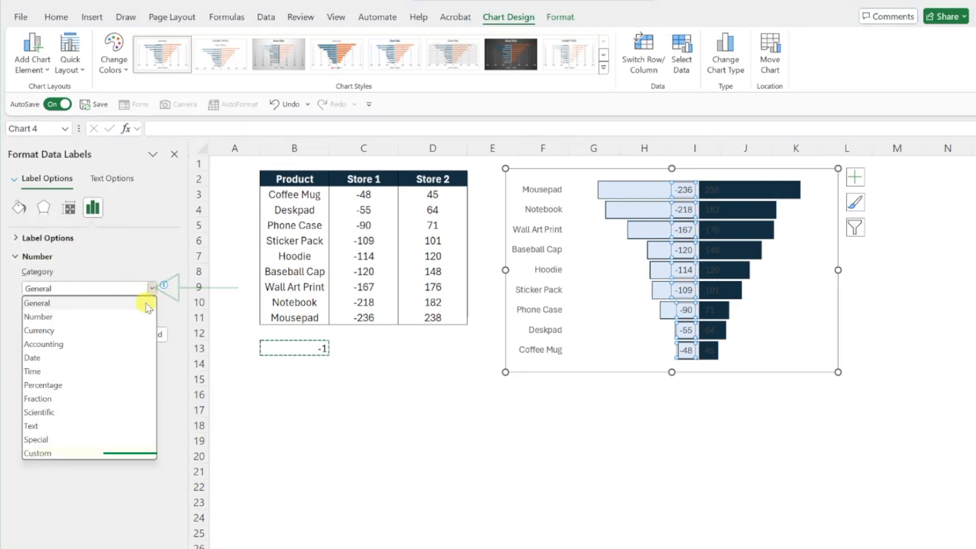
left_click(69, 453)
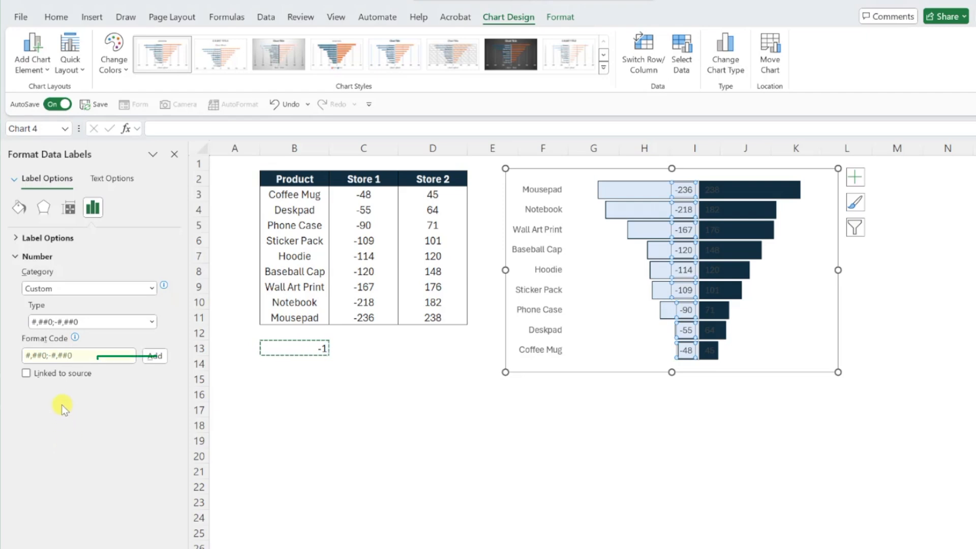
left_click(54, 356)
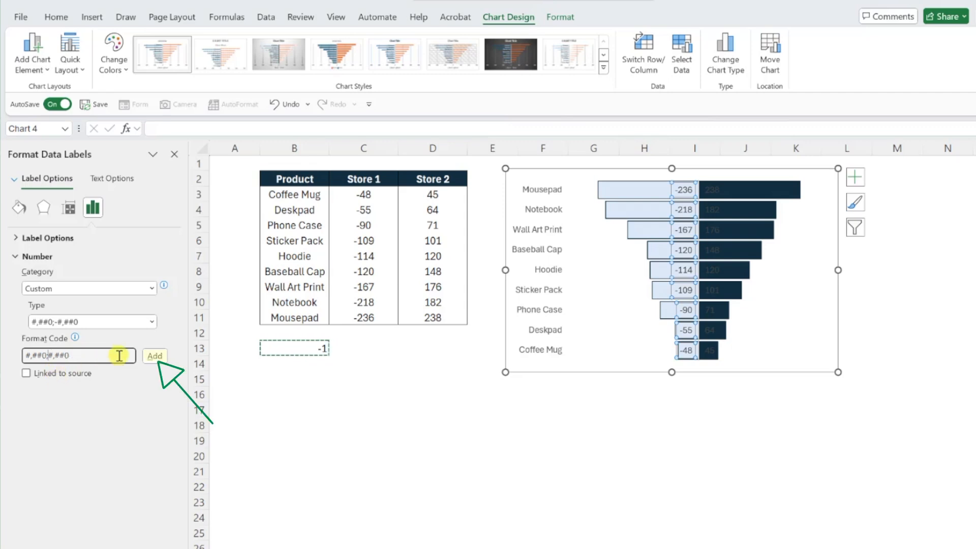
left_click(153, 357)
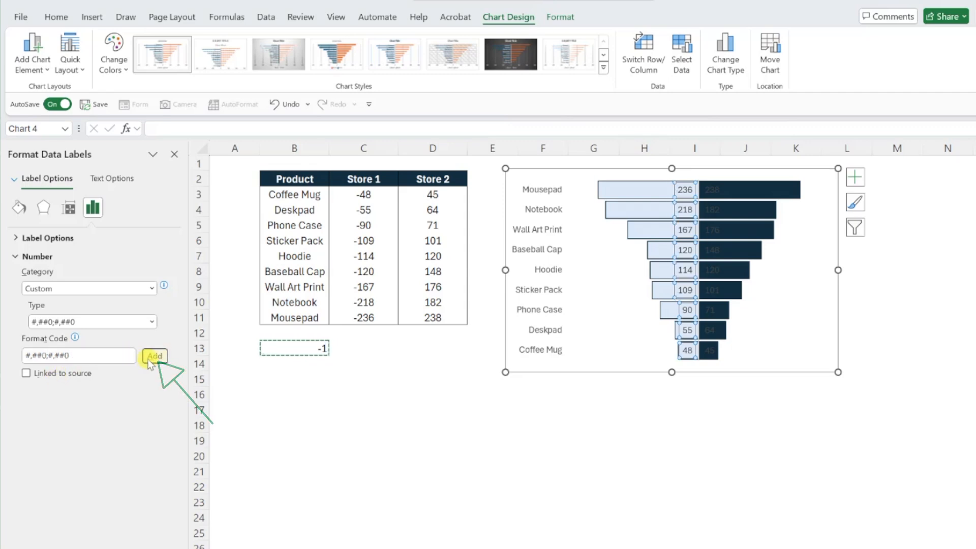
left_click(174, 154)
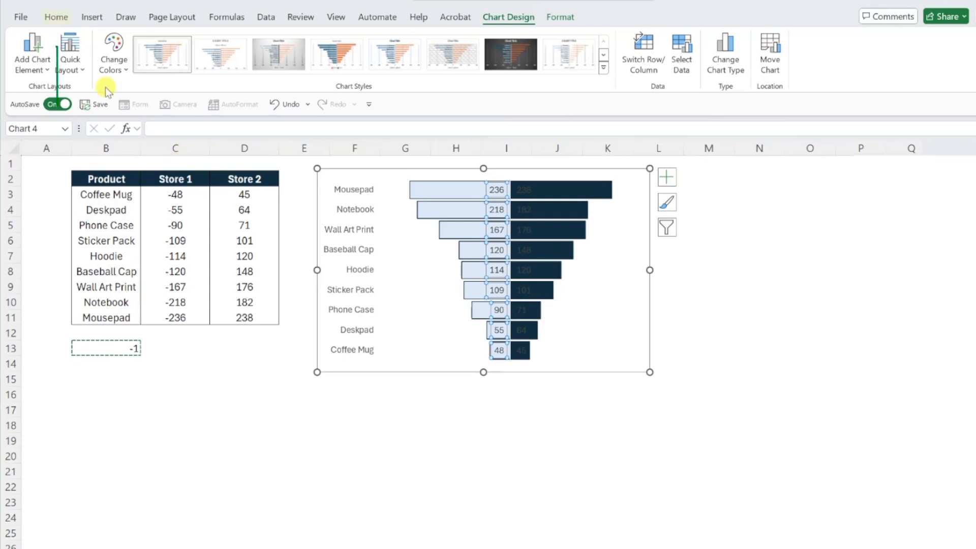
- Make the Store 1 data labels bold with a dark blue font color
left_click(56, 19)
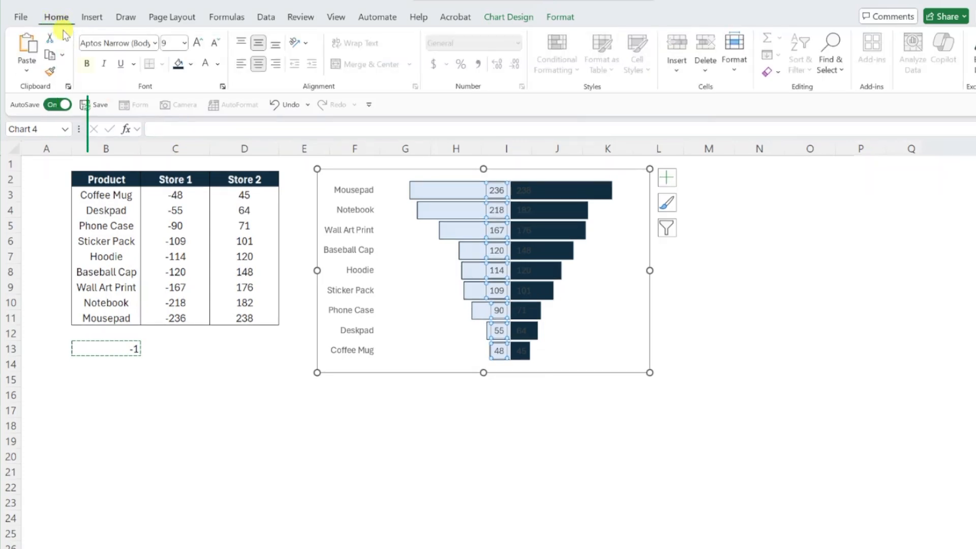
left_click(87, 64)
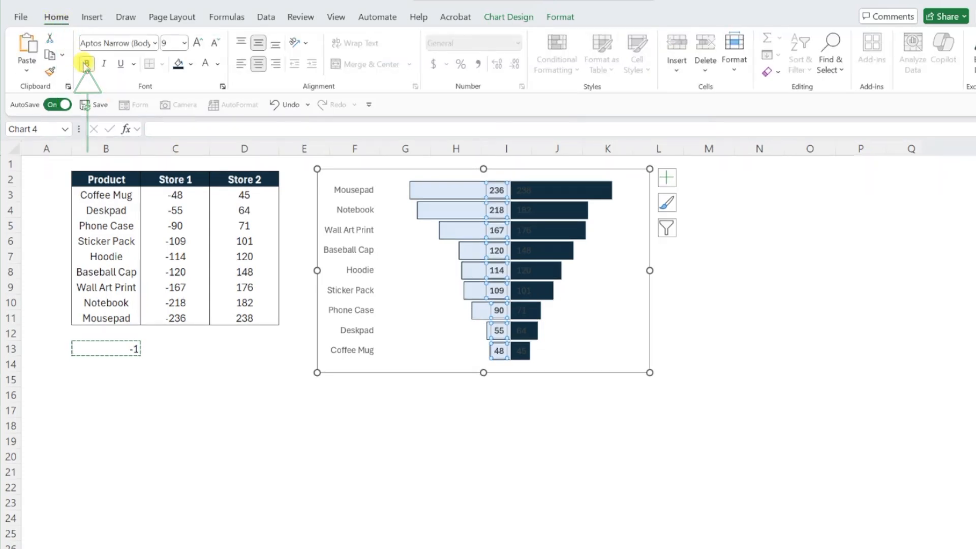
left_click(217, 64)
left_click(283, 237)
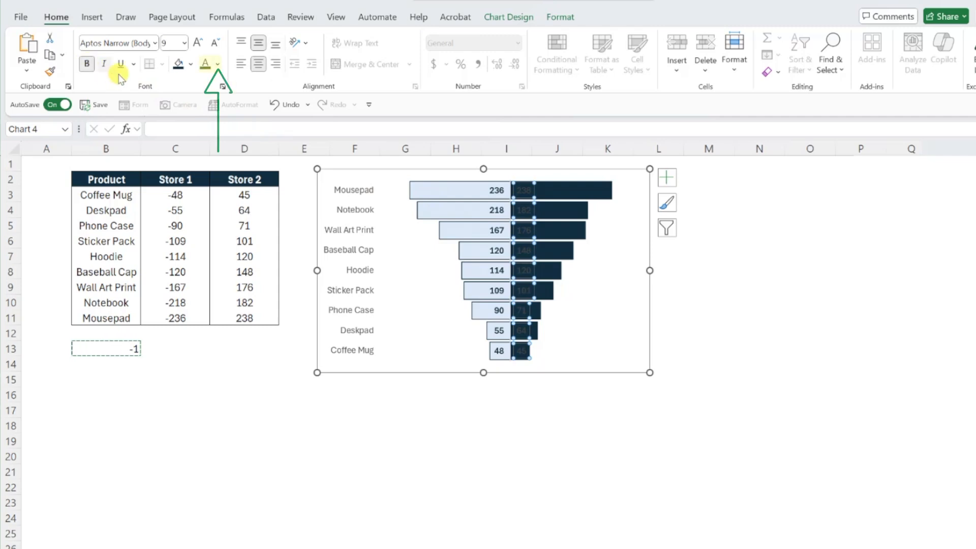
- Make the Store 2 data labels bold with a white font color and deselect the chart
left_click(218, 64)
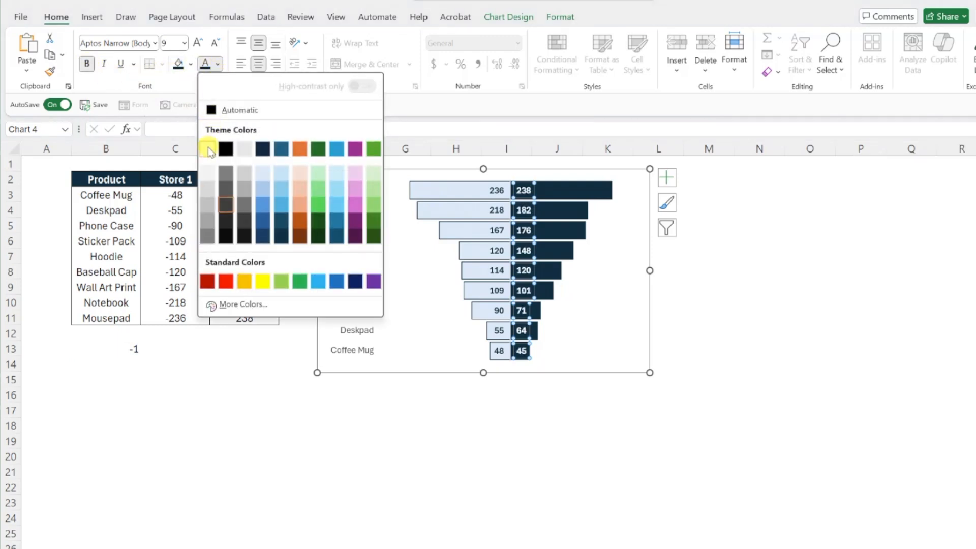
left_click(212, 109)
key("Escape")
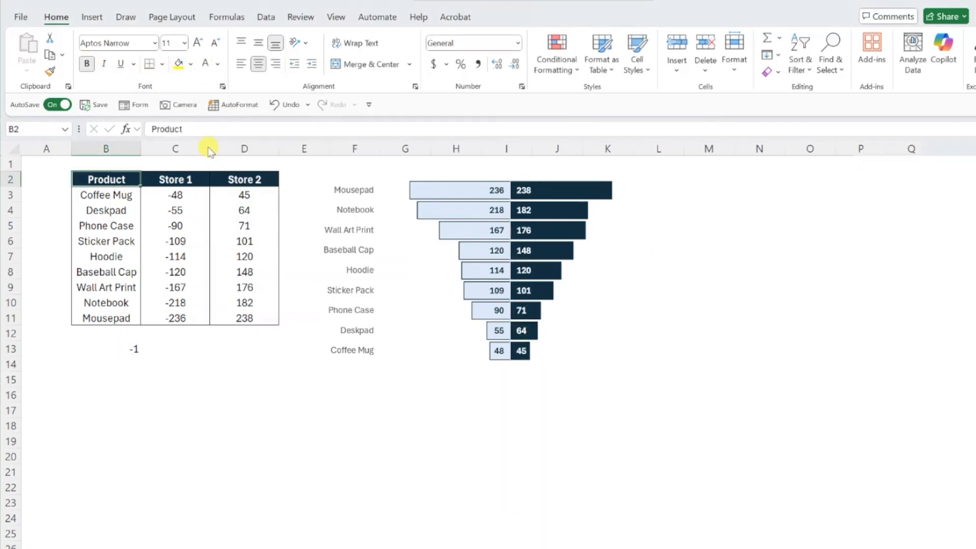